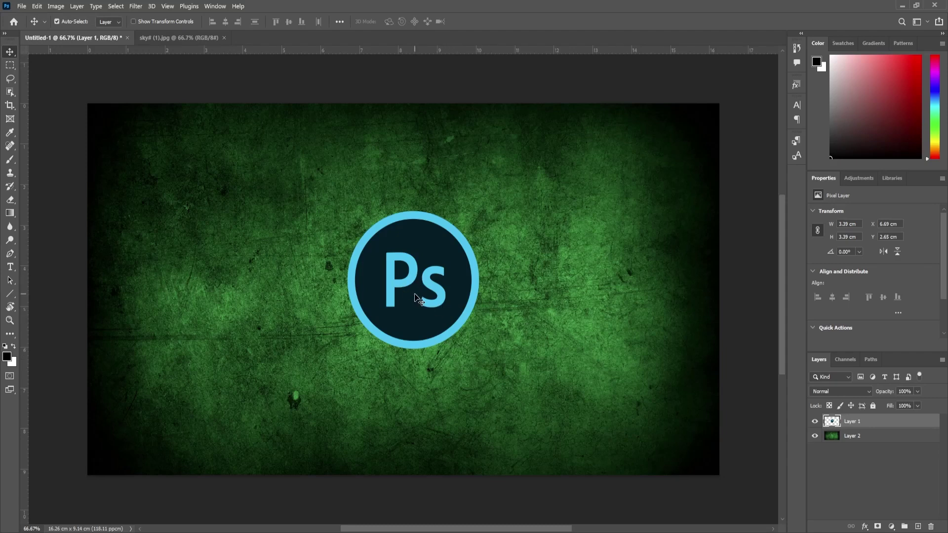
# - Nudge the Ps logo slightly left and down over the green grunge, using smart guides
pyautogui.click(861, 435)
pyautogui.moveTo(449, 289)
pyautogui.mouseDown()
pyautogui.moveTo(423, 287)
pyautogui.moveTo(422, 299)
pyautogui.mouseUp()
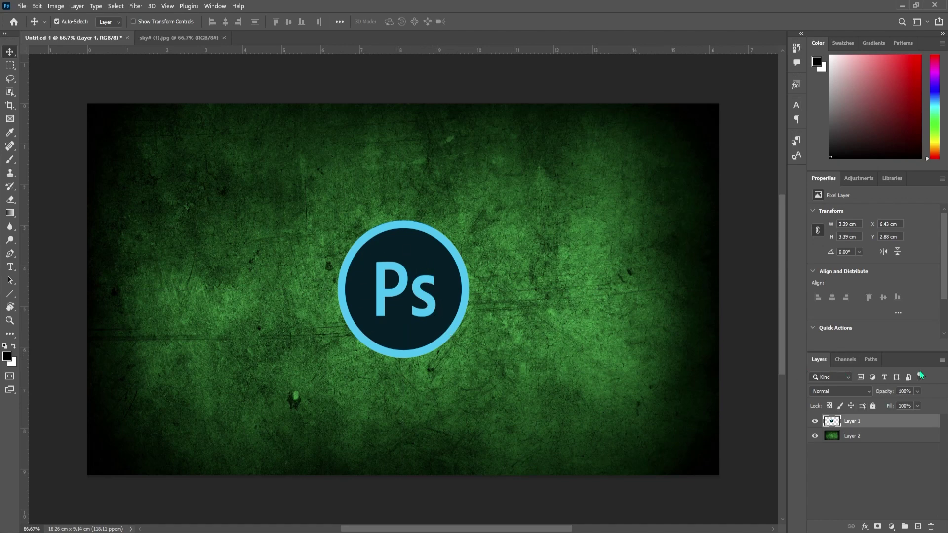
pyautogui.click(941, 360)
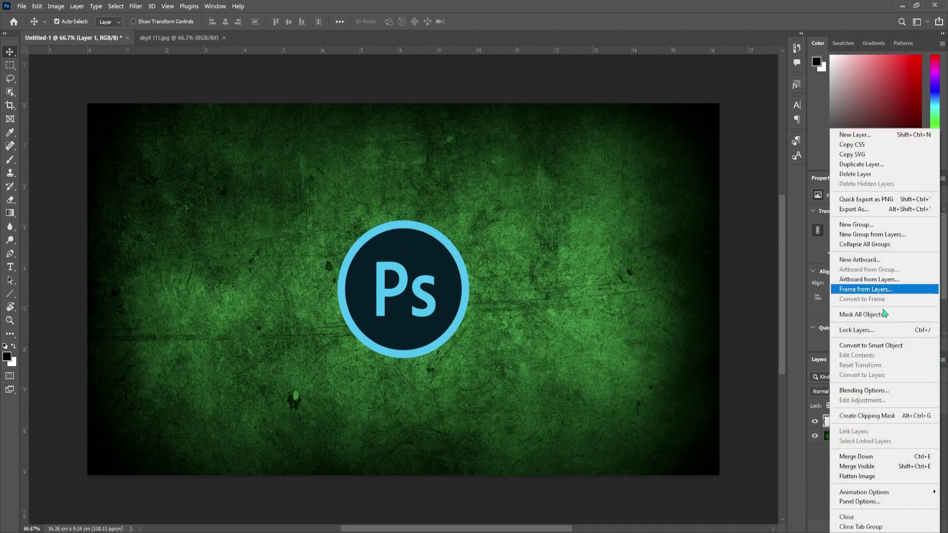
pyautogui.click(811, 372)
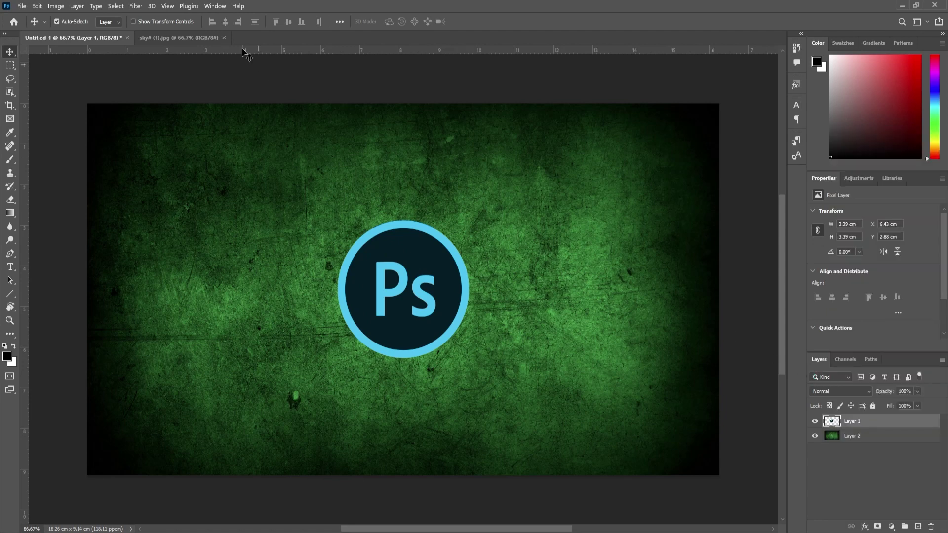
pyautogui.click(215, 6)
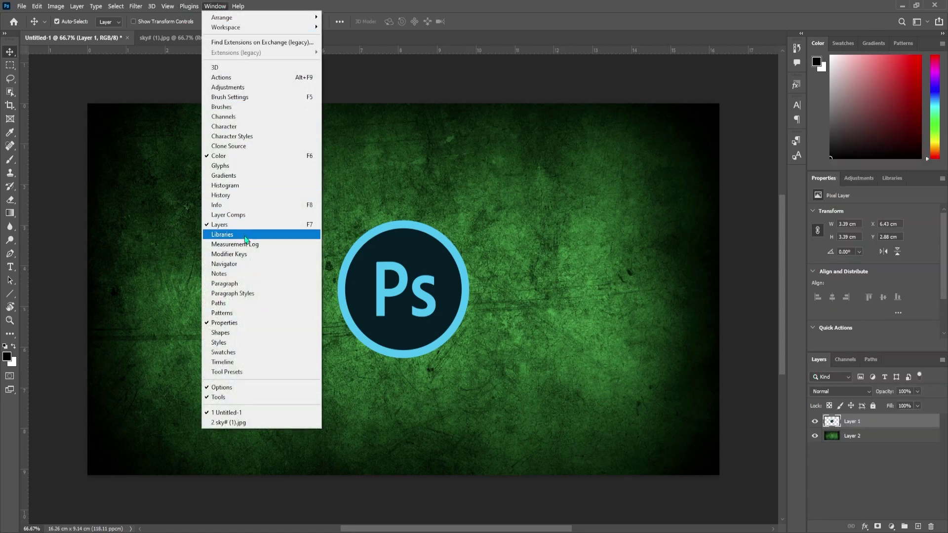
pyautogui.rightClick(907, 361)
pyautogui.click(460, 317)
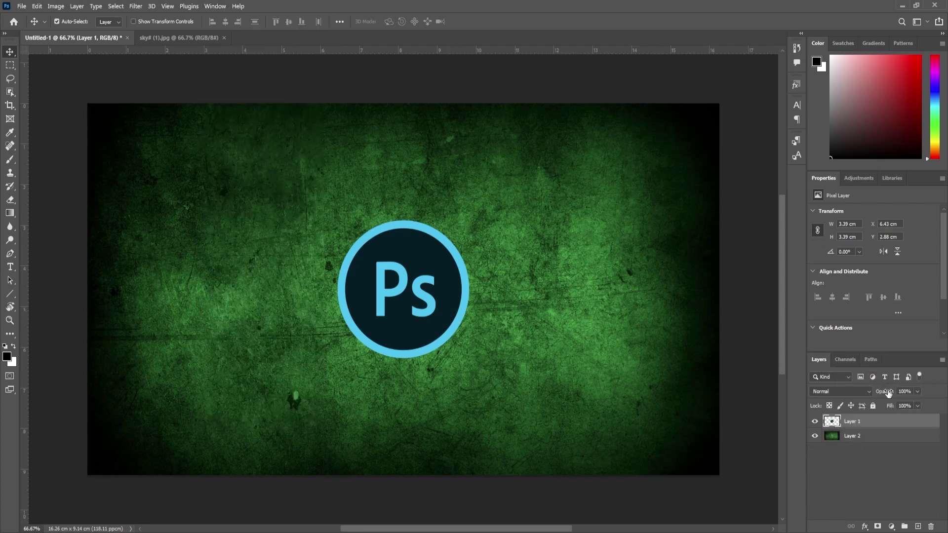
# - Lower the Ps logo layer's opacity with the slider, then set it to exactly 65%
pyautogui.click(916, 392)
pyautogui.moveTo(918, 404)
pyautogui.mouseDown()
pyautogui.moveTo(871, 406)
pyautogui.moveTo(901, 419)
pyautogui.moveTo(881, 397)
pyautogui.mouseUp()
pyautogui.press('Return')
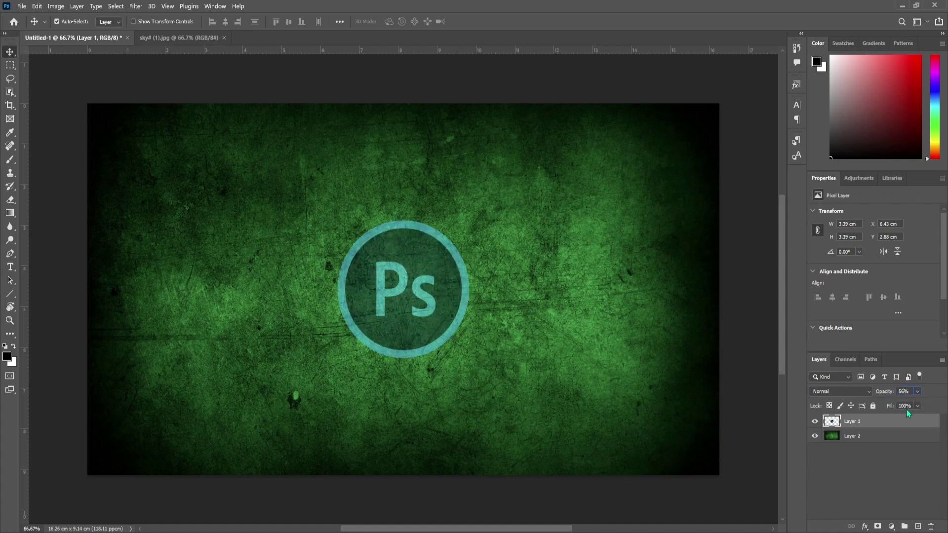
pyautogui.click(905, 391)
pyautogui.write('65')
pyautogui.press('Return')
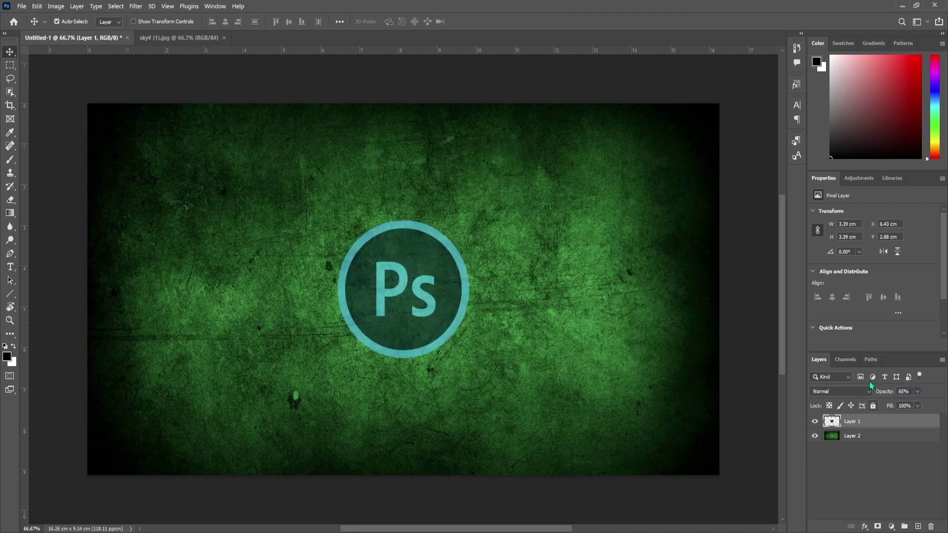